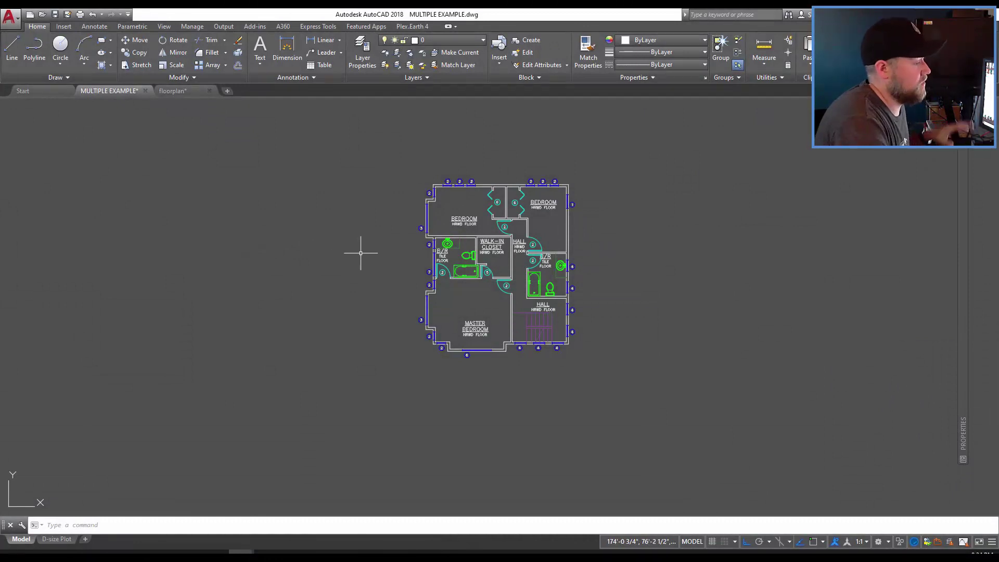
Pan the floor plan slightly left to recenter it in the view.
middle_drag(362, 252, 330, 252)
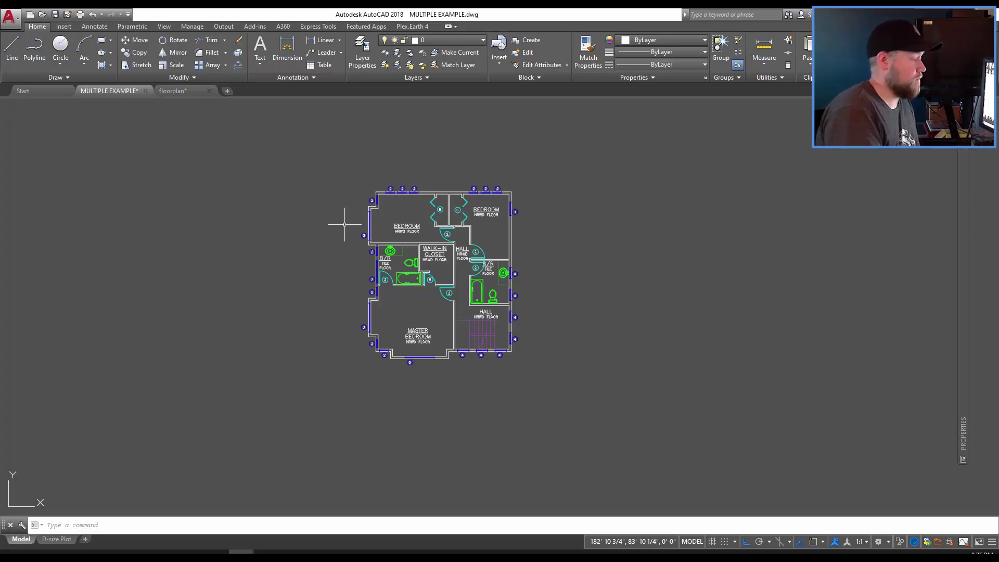
Run MULTIPLE with INSERT and select the Lighting fixture block at scale 1.00 for repeated placement.
text(MU)
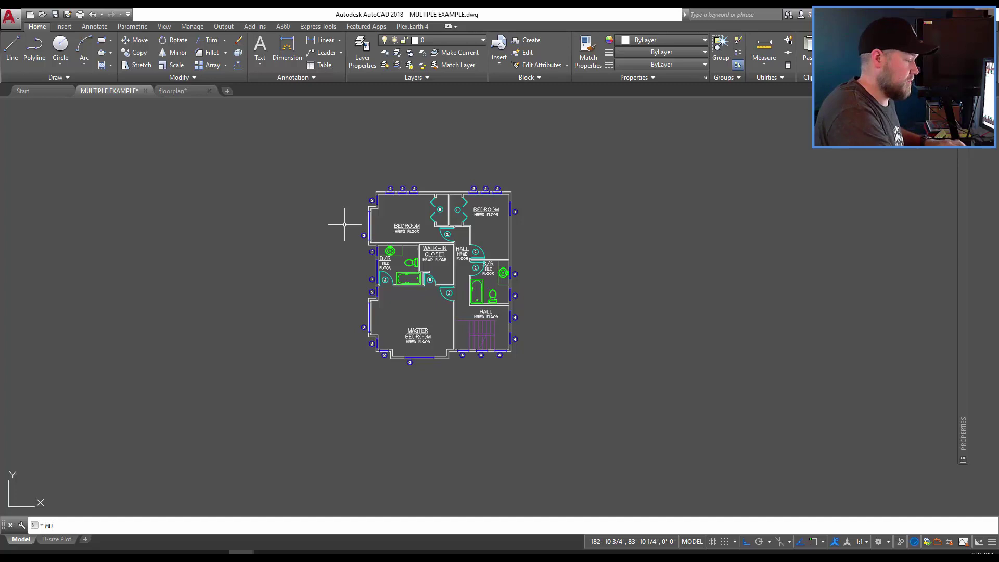
text(LTIPLE)
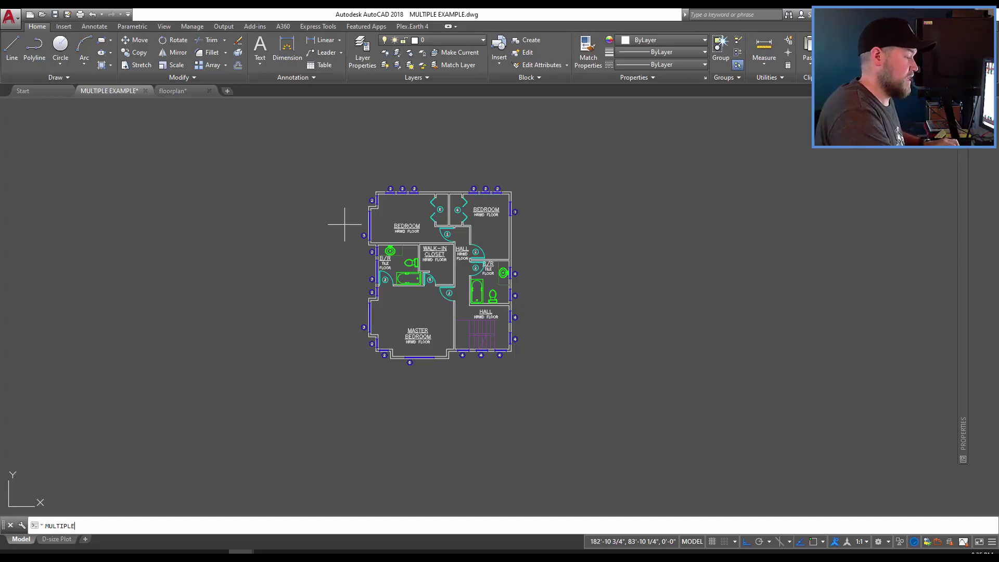
key(Return)
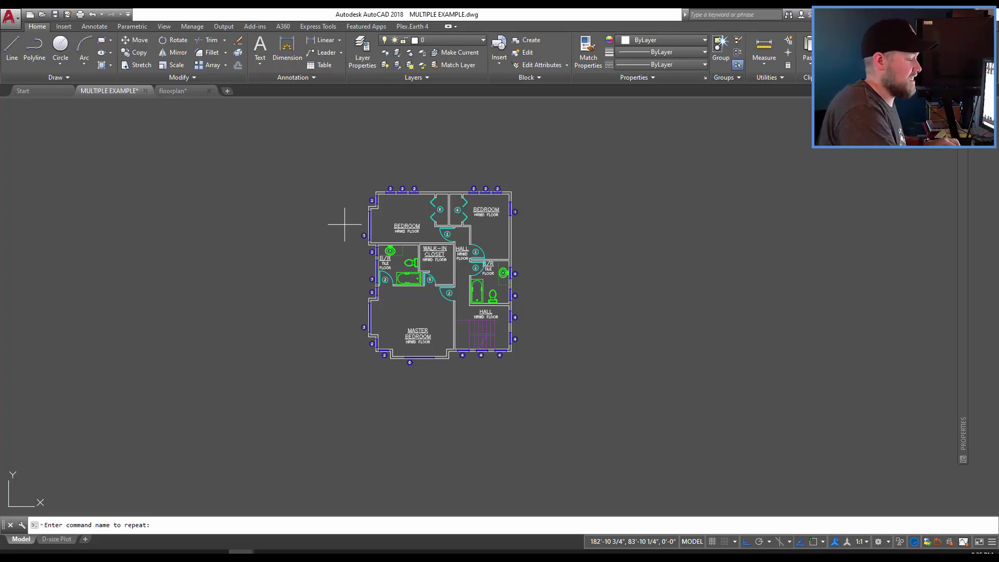
text(I)
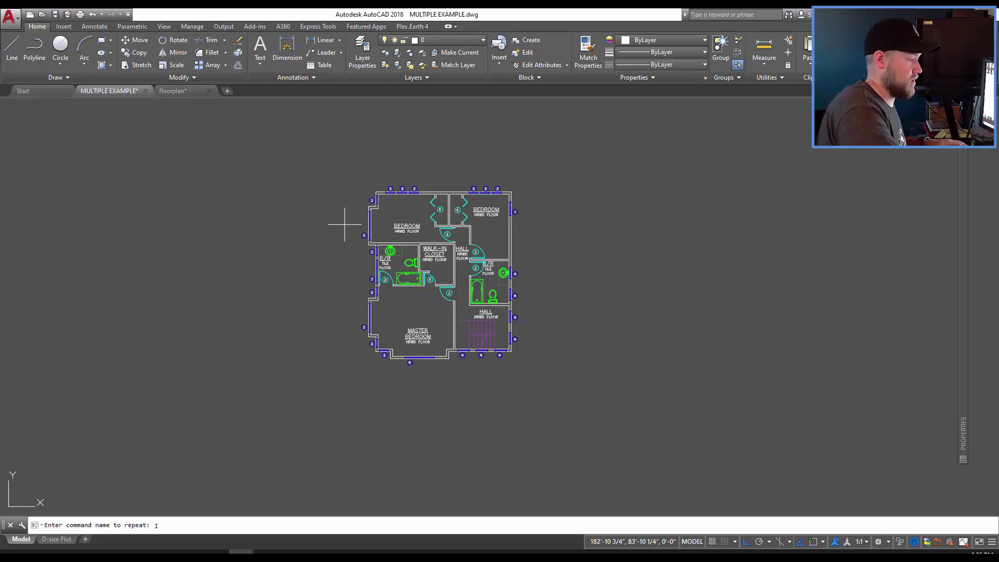
key(Return)
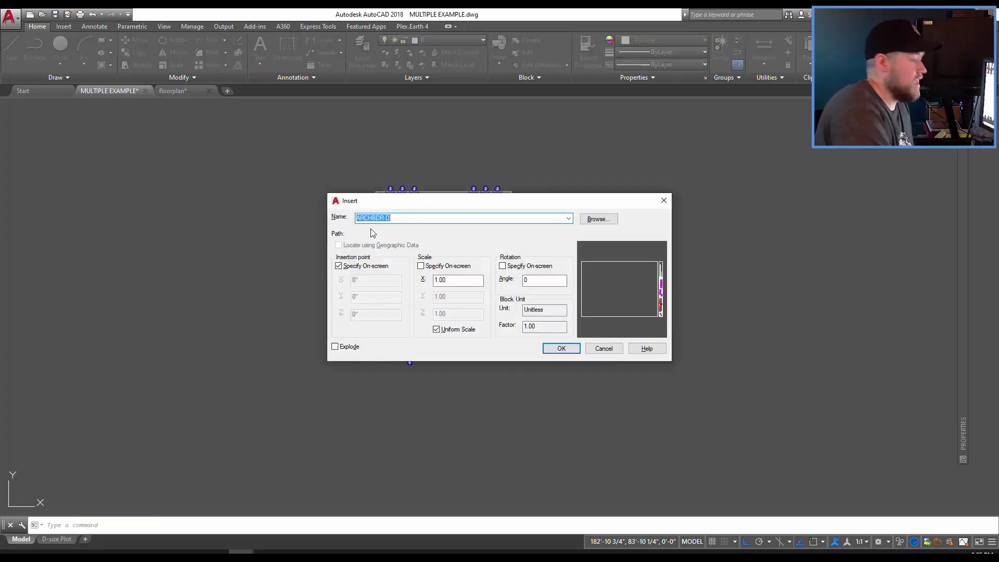
click(568, 218)
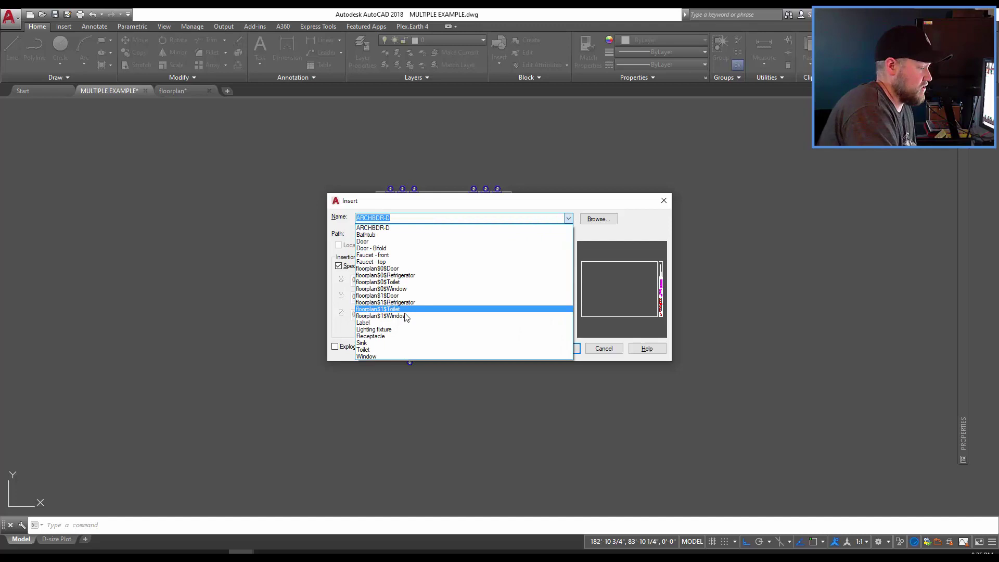
click(375, 331)
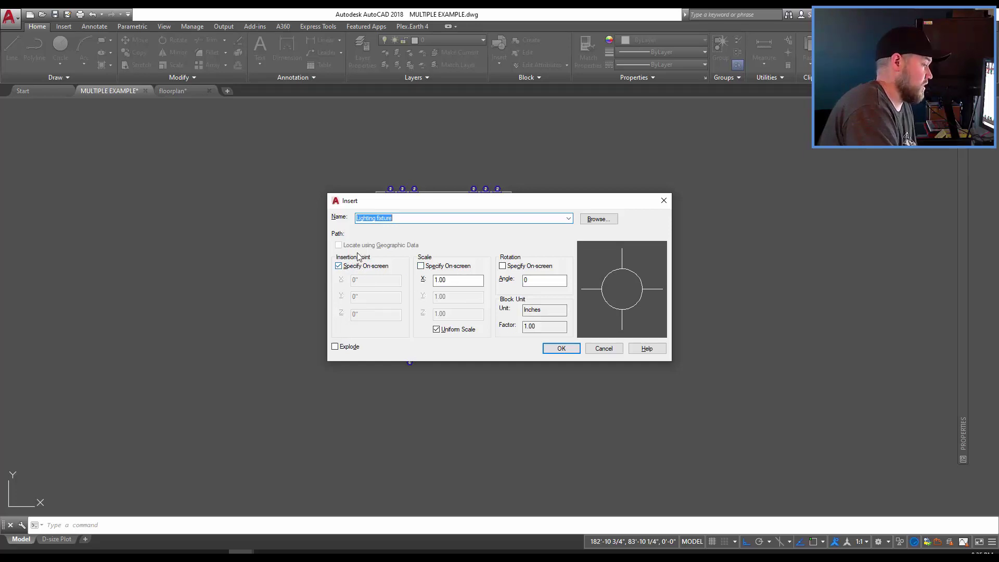
click(561, 348)
scroll(489, 324, up, 4)
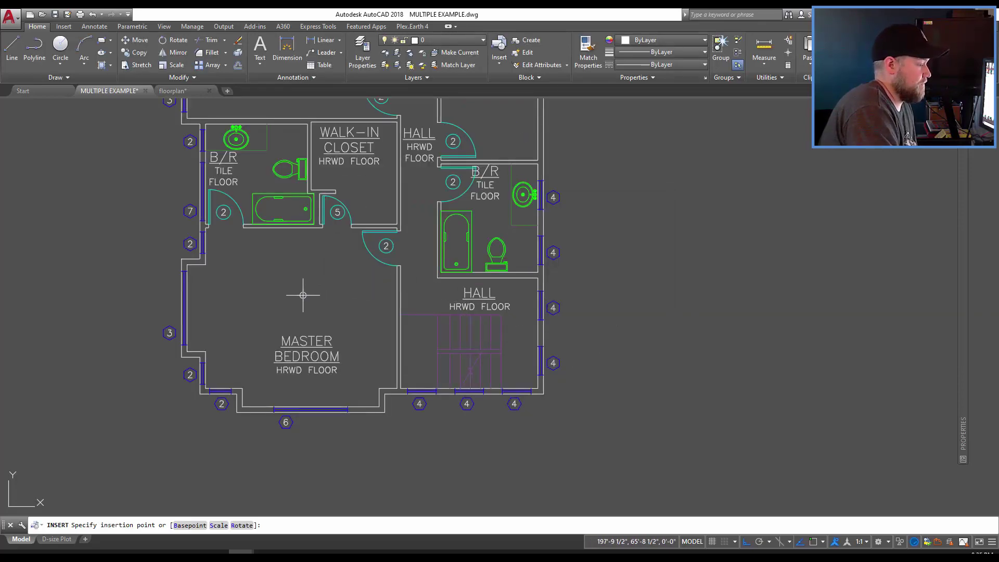
Place the first lighting fixture in the master bedroom and bring the upper rooms into view.
click(300, 302)
key(space)
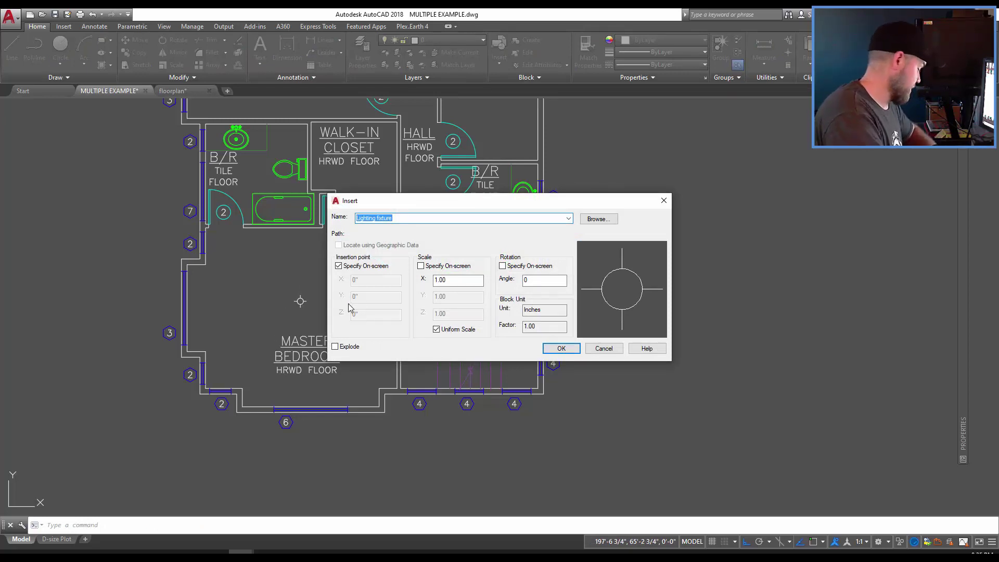
key(Return)
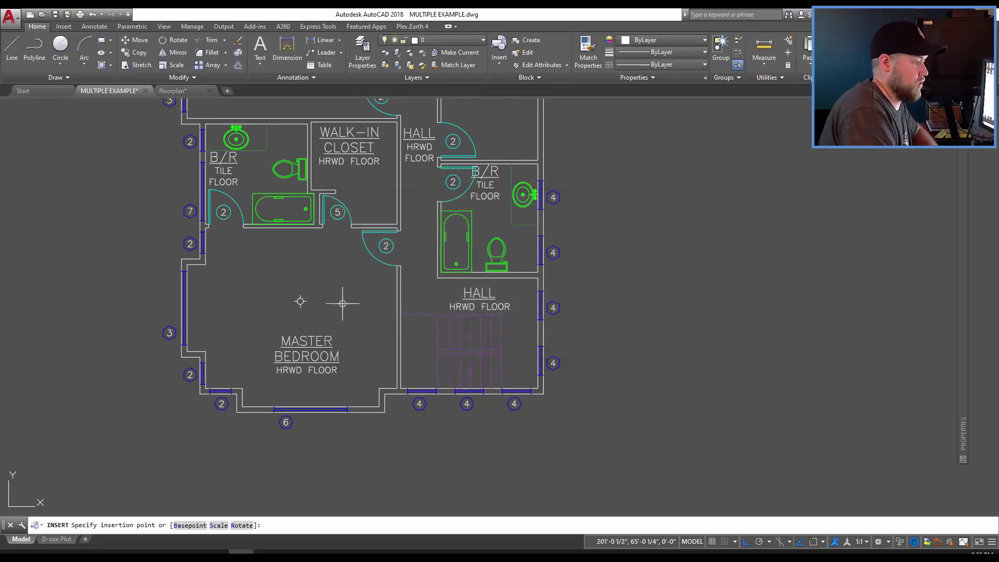
middle_drag(314, 214, 315, 293)
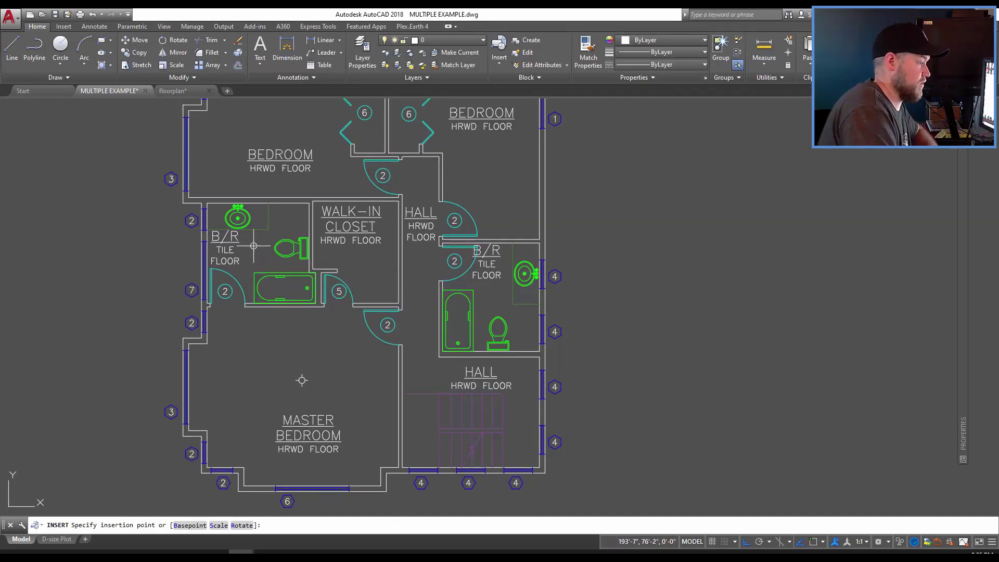
Place fixtures in the bedrooms, left bath, walk-in closet and hallway, then end MULTIPLE.
key(Escape)
key(Return)
key(Return)
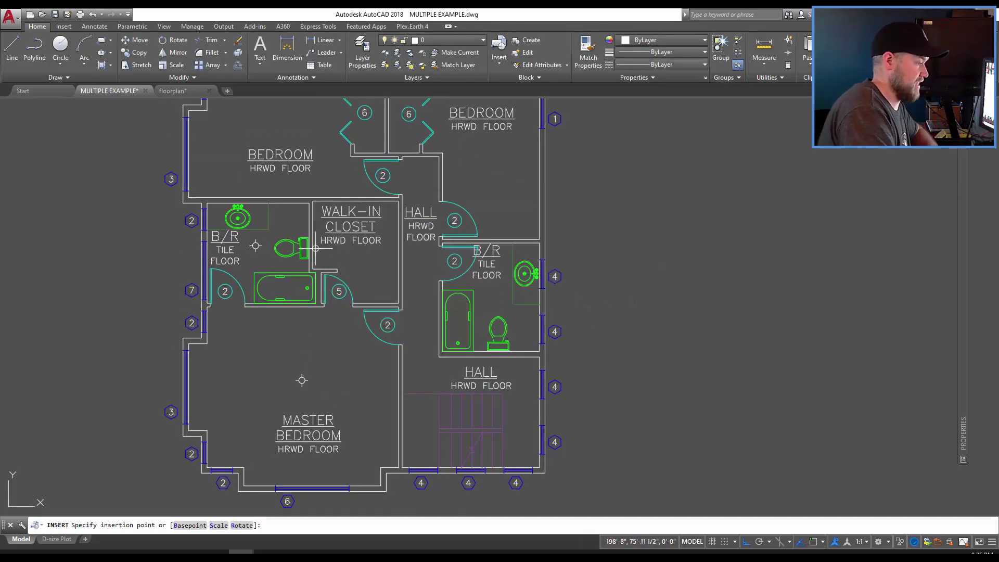
key(Escape)
key(Return)
key(Return)
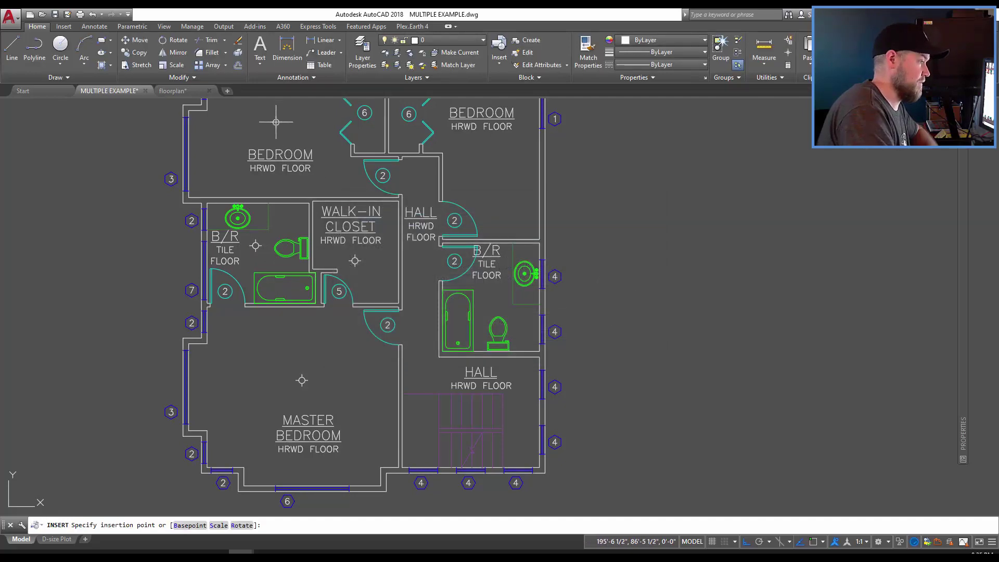
key(Escape)
key(Return)
key(Return)
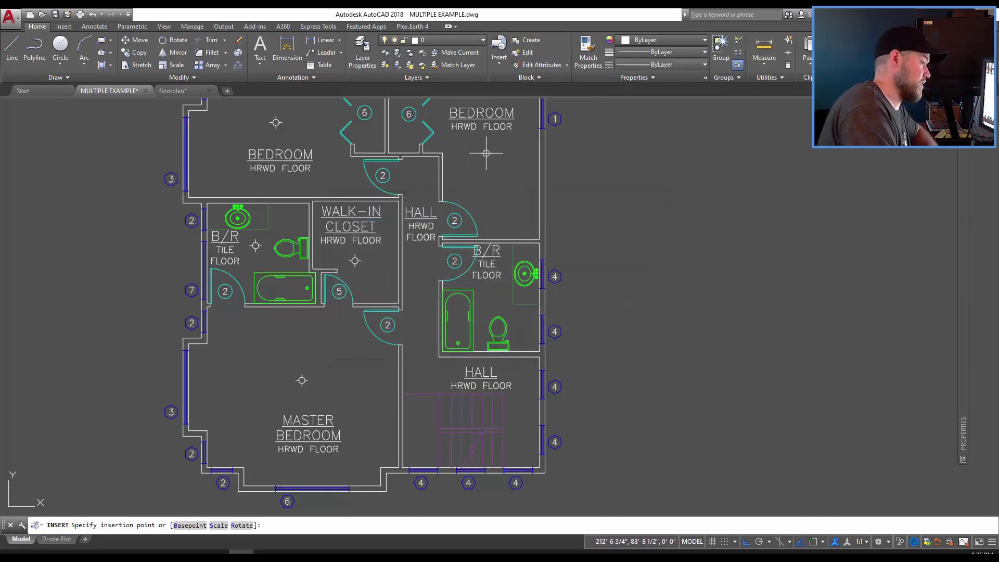
key(Escape)
key(Return)
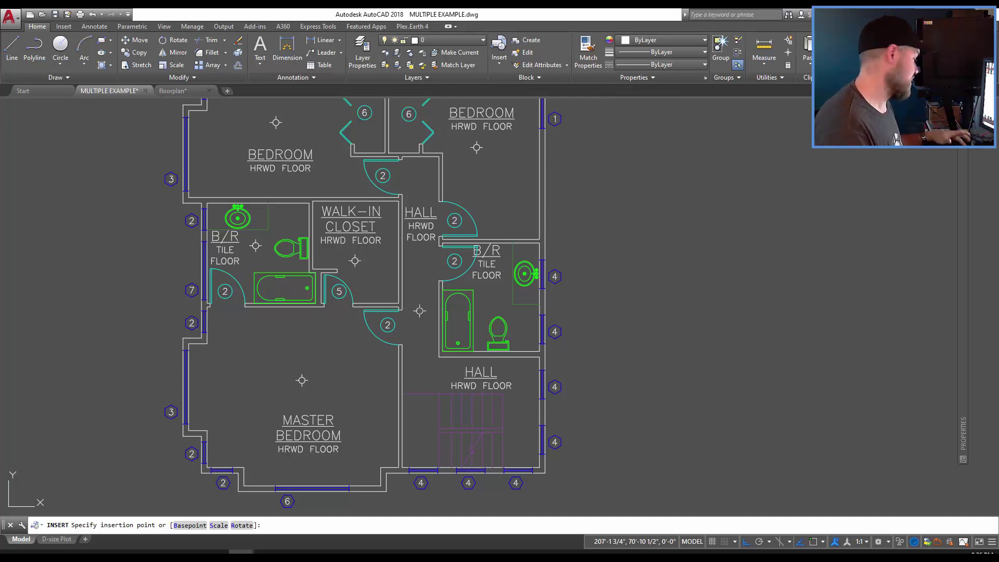
key(Escape)
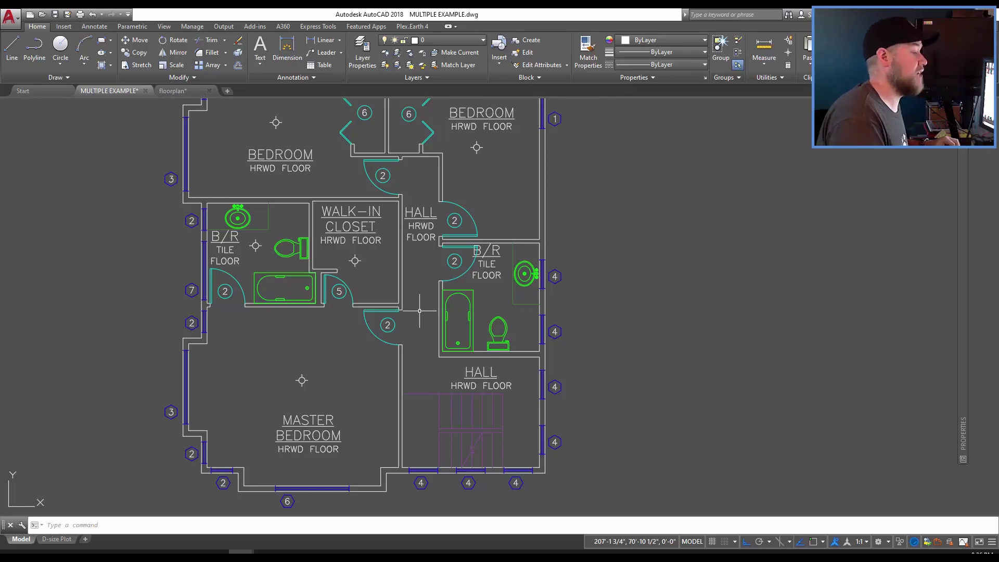
Draw a circle in the master bedroom near the bathroom doorway.
text(cir)
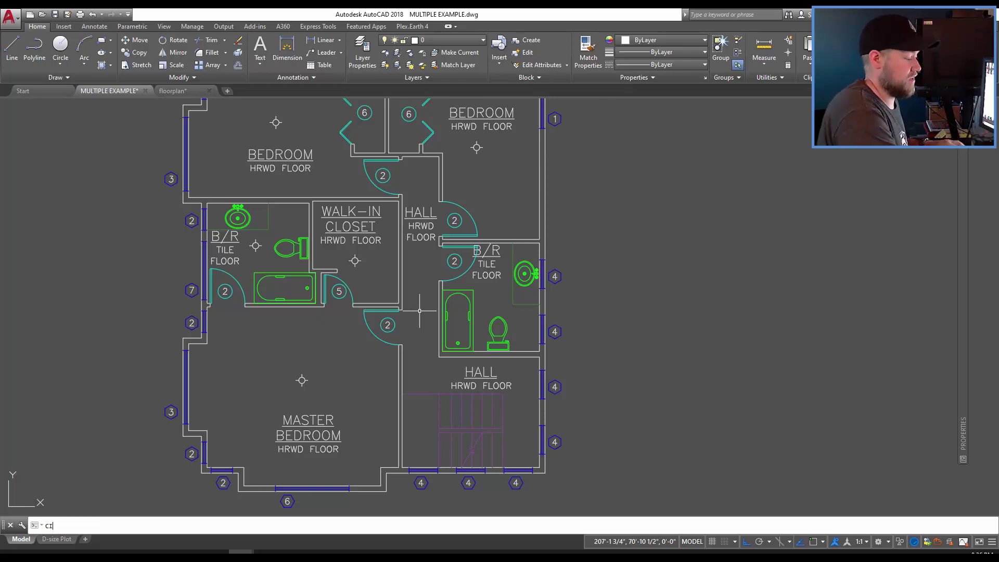
key(Return)
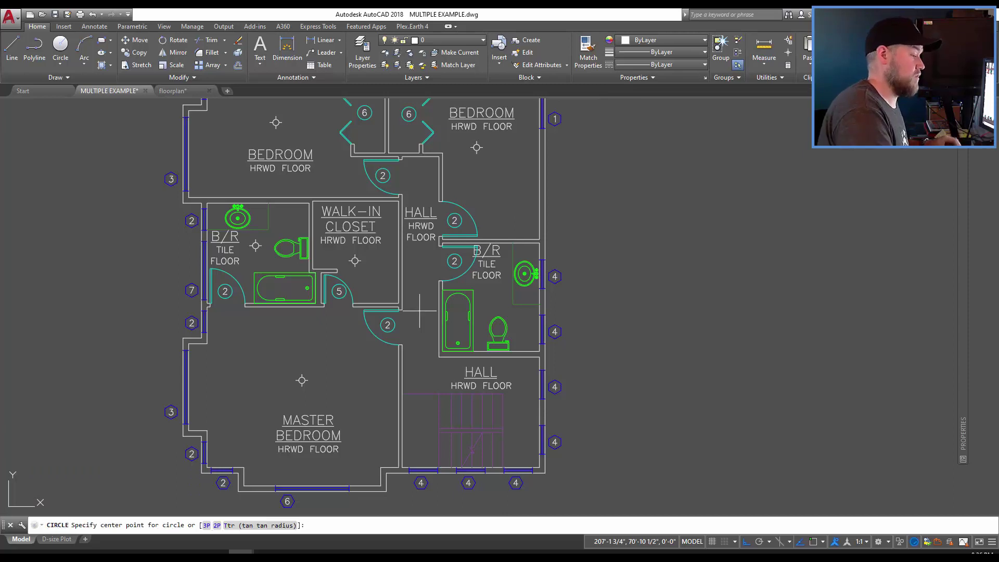
click(308, 326)
click(314, 342)
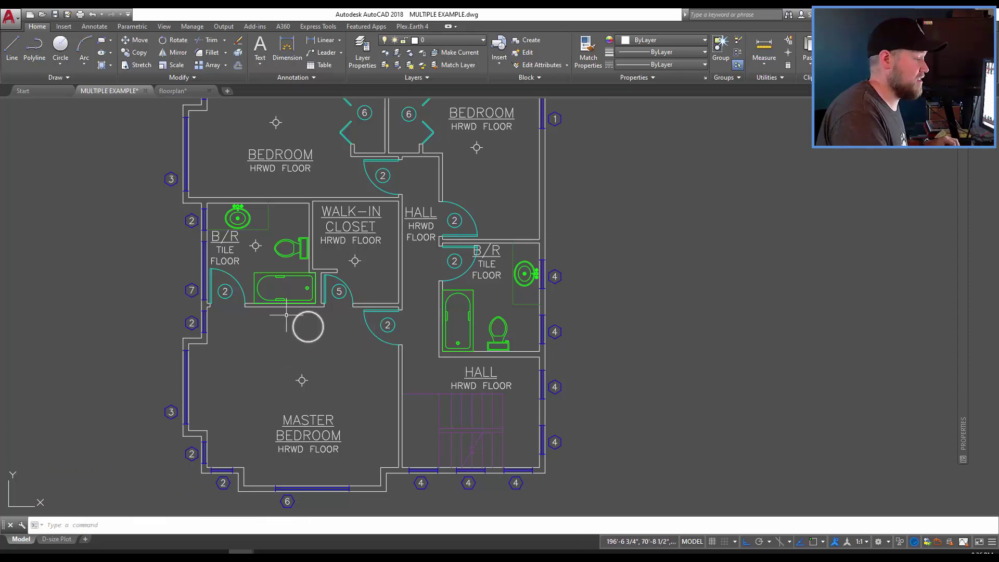
middle_drag(432, 364, 296, 348)
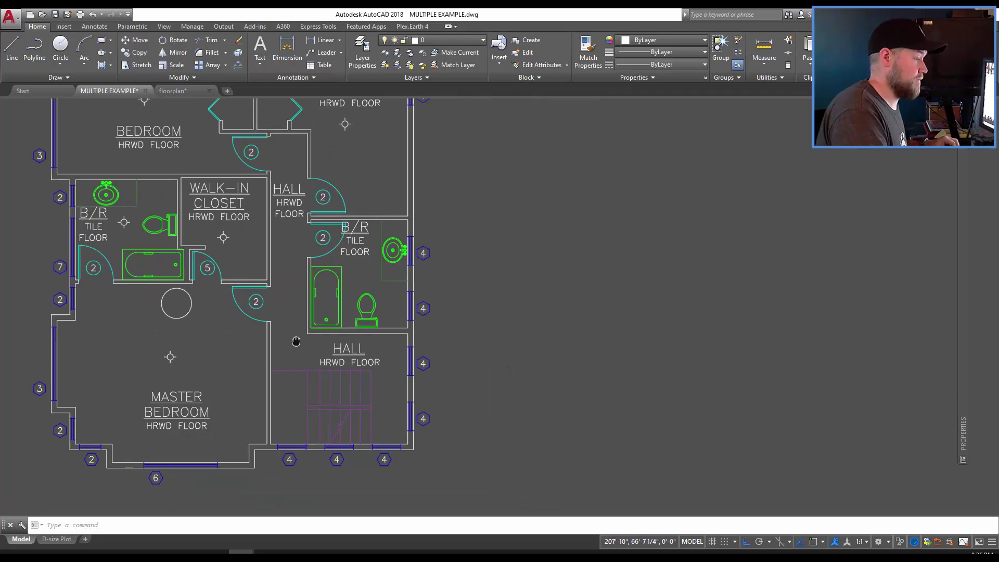
scroll(463, 332, down, 3)
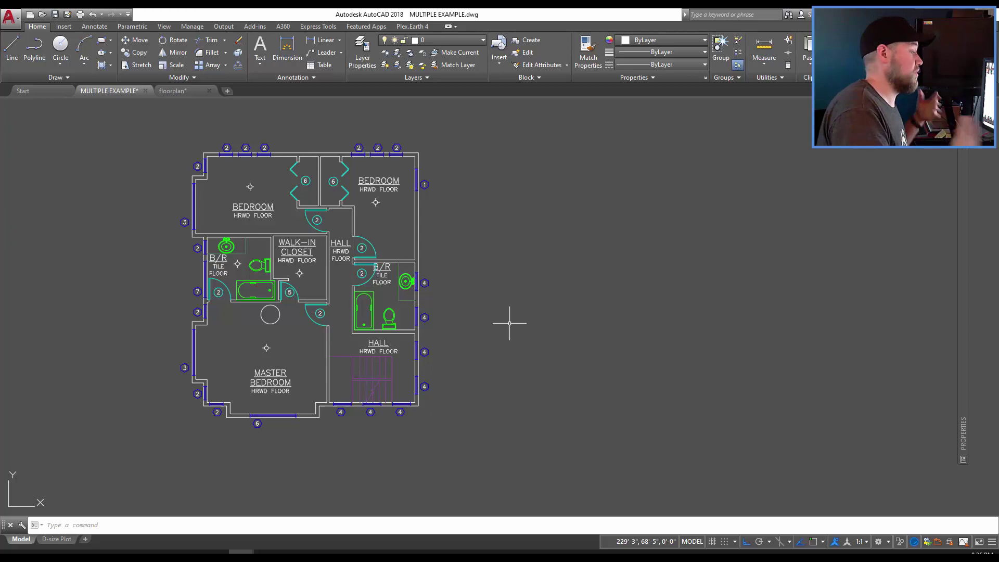
Start MULTIPLE repeating the CIRCLE command, cancelling an accidental COPY along the way.
text(M)
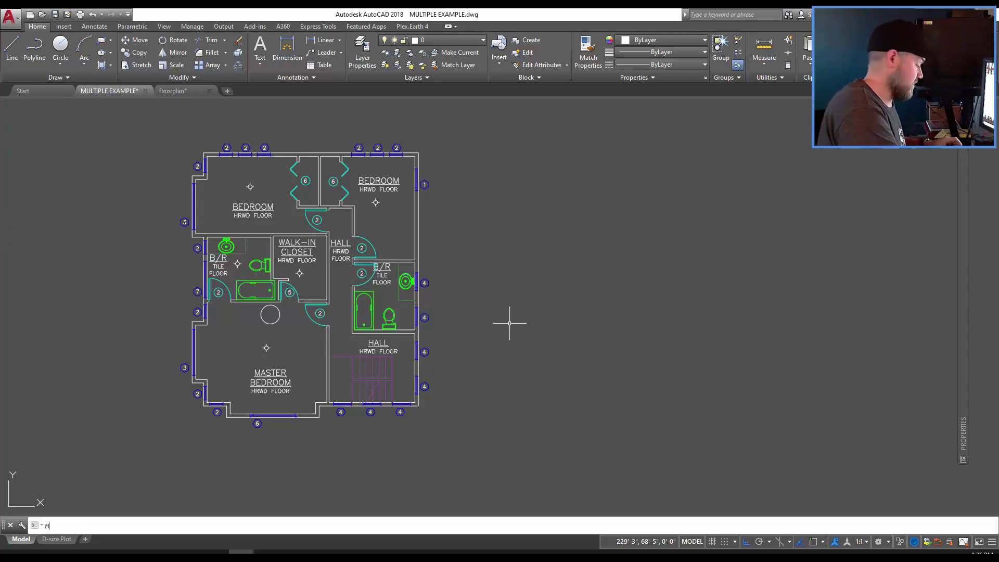
text(ULTIPLE)
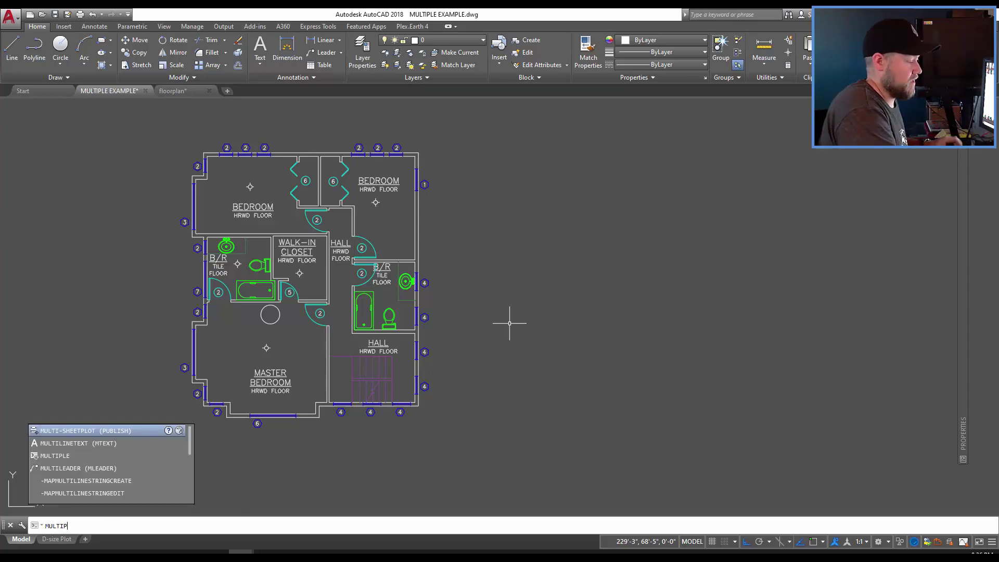
key(Return)
text(CIR)
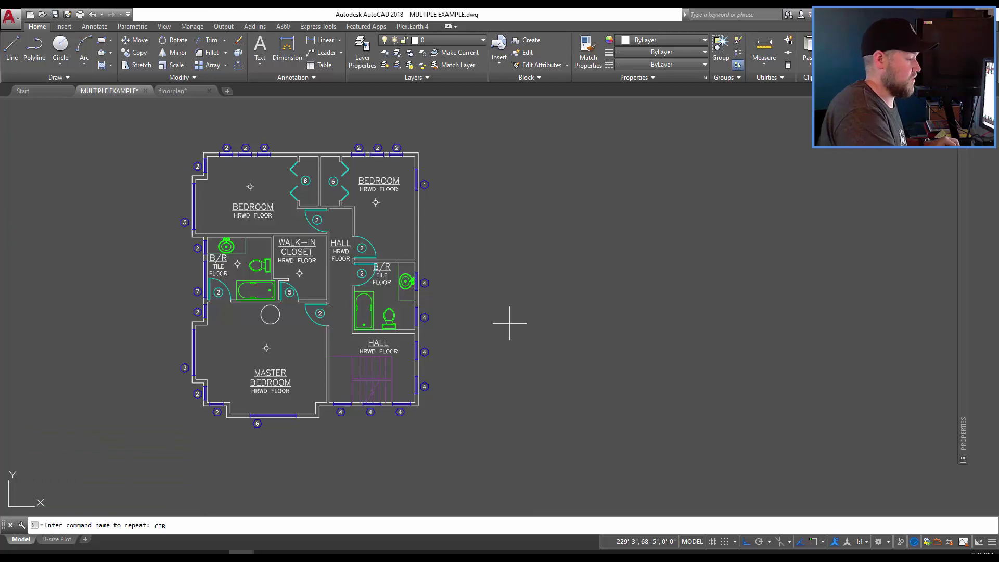
key(BackSpace)
text(o)
key(Return)
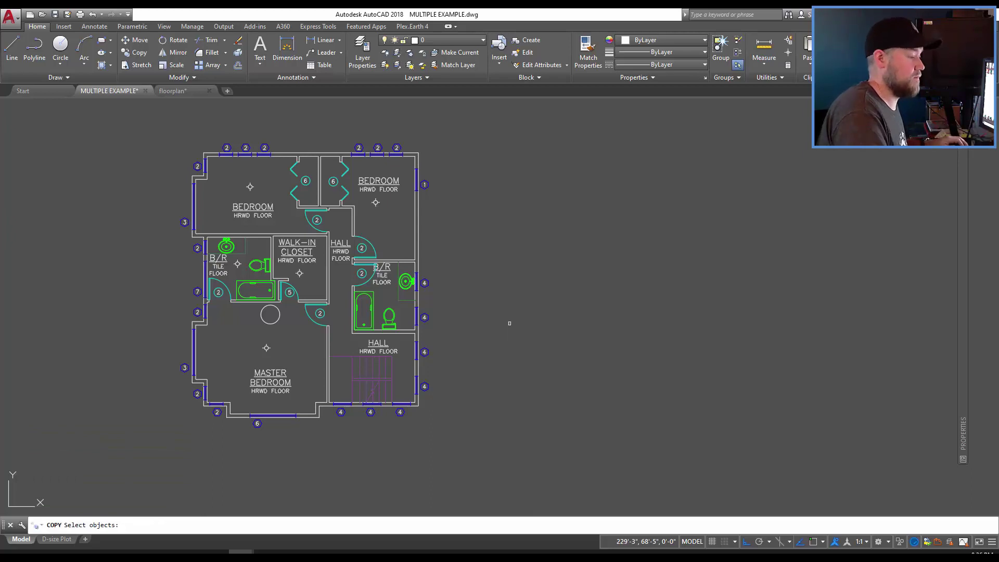
key(Escape)
text(c)
key(Return)
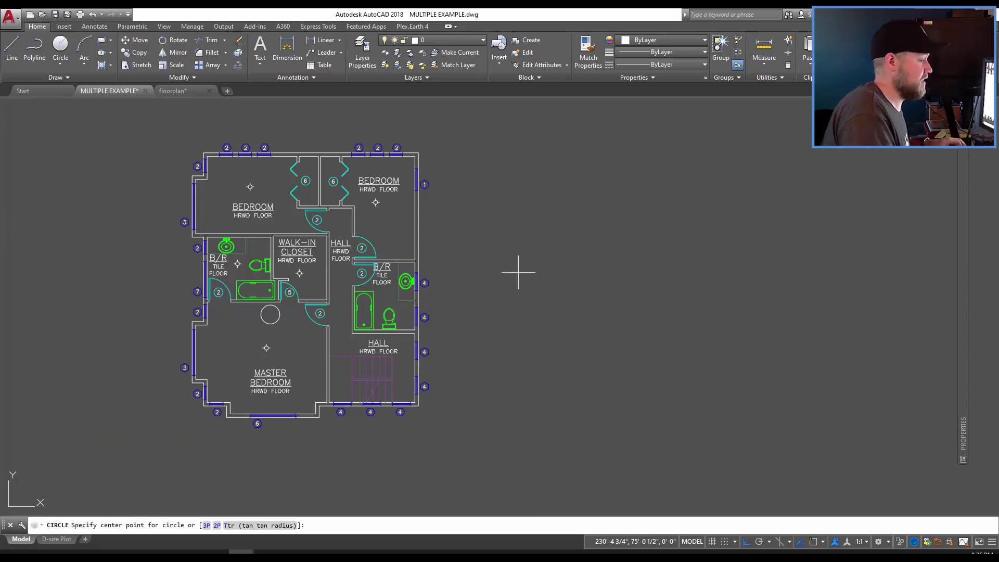
Draw six circles of varying sizes right of the floor plan, then stop repeating.
click(517, 257)
click(534, 267)
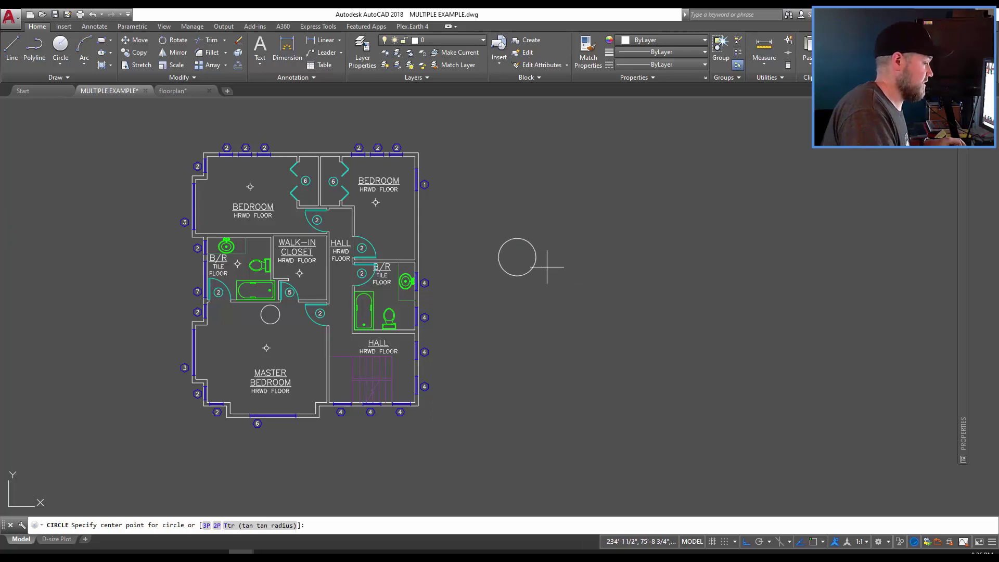
click(571, 248)
click(589, 260)
click(594, 282)
click(595, 290)
click(590, 321)
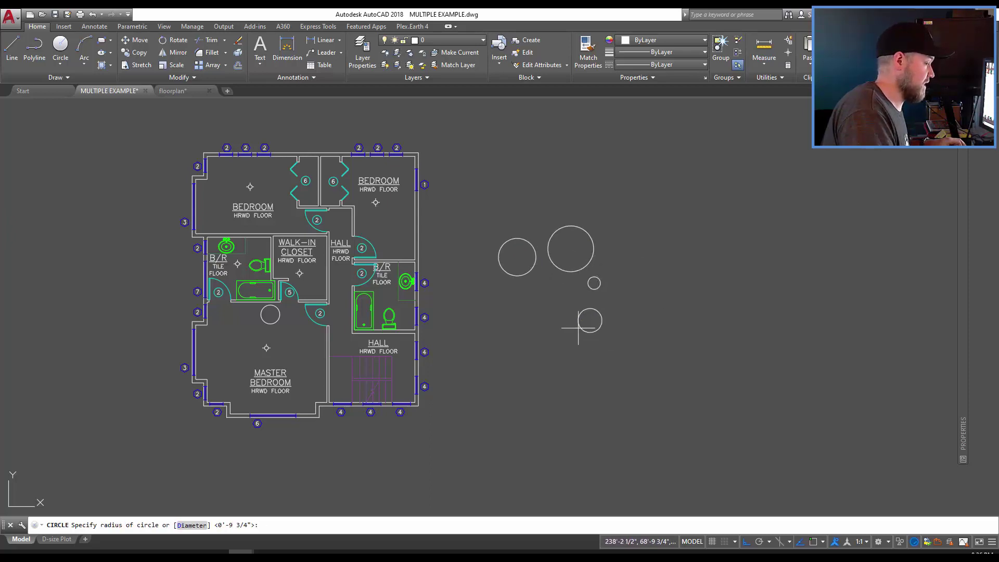
click(578, 321)
click(561, 327)
click(545, 322)
click(545, 292)
click(530, 291)
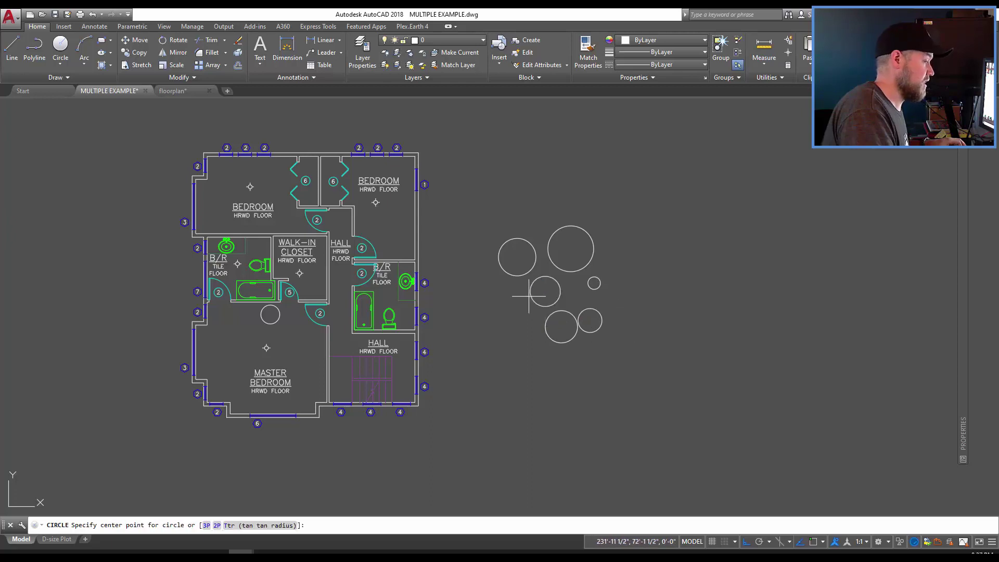
key(Escape)
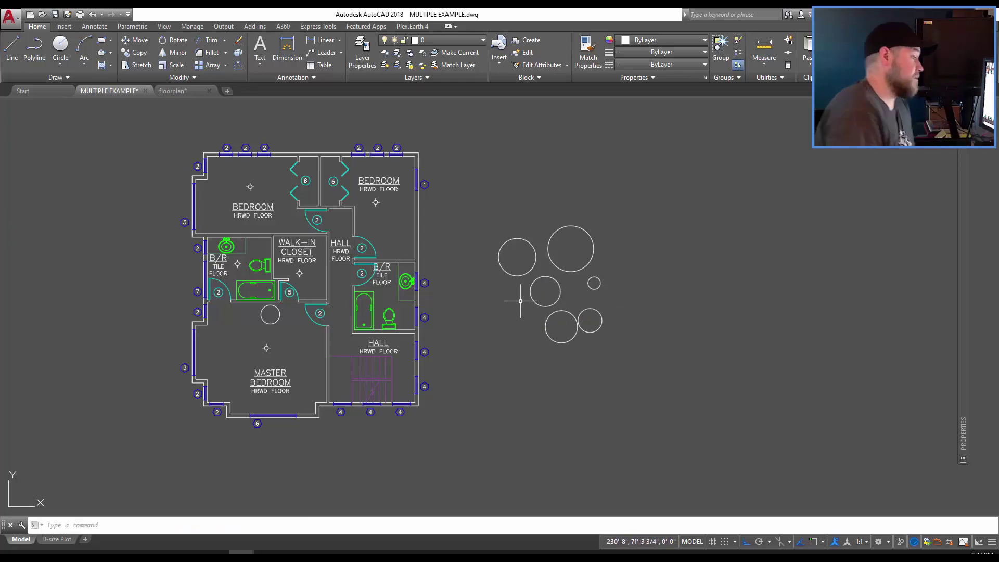